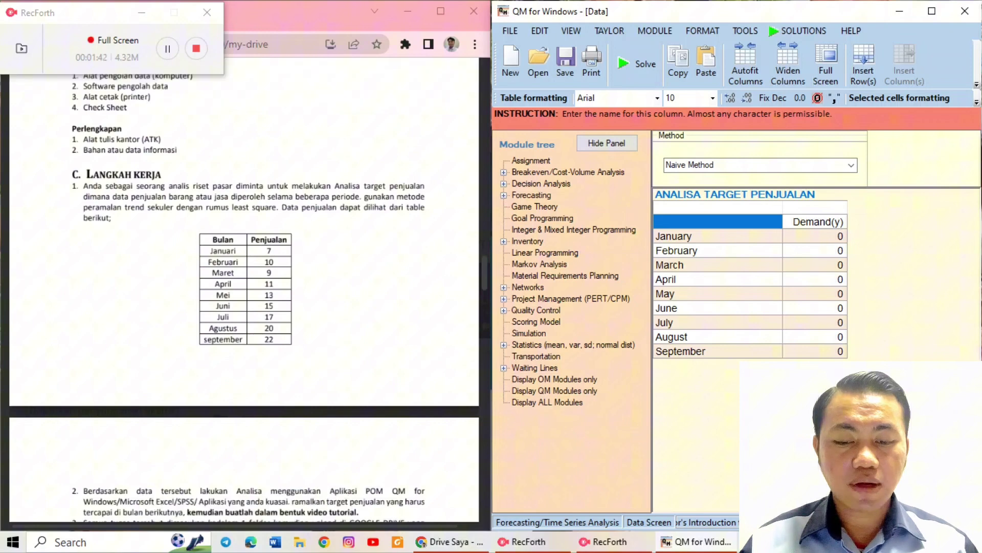
Set the forecasting method to Simple Linear Regression/Least Squares
left_click(757, 164)
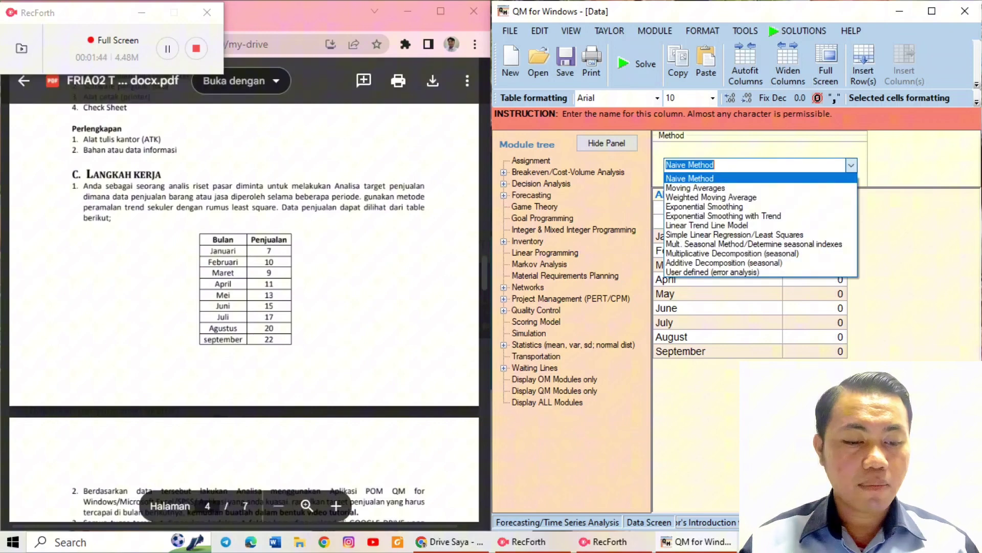
key("Down")
key("Down")
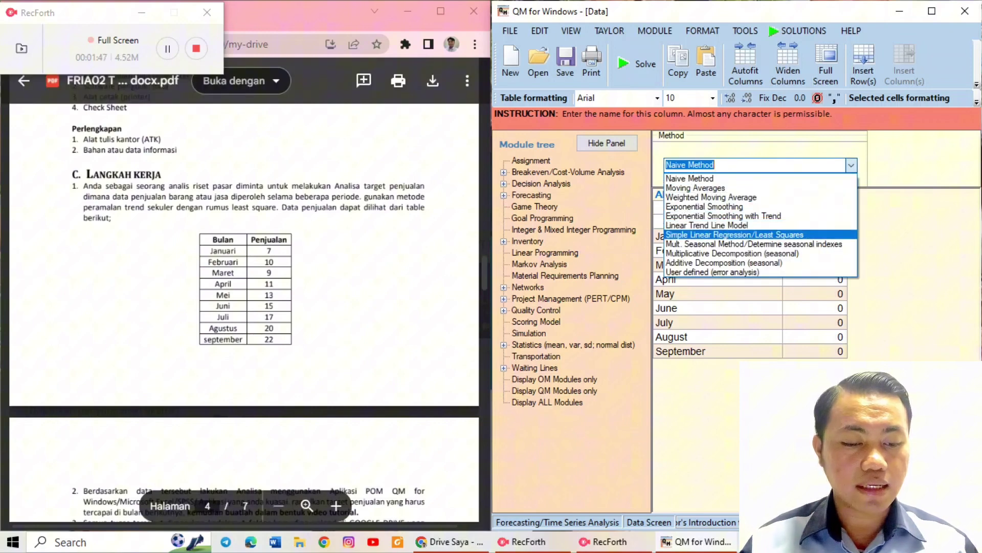
key("Return")
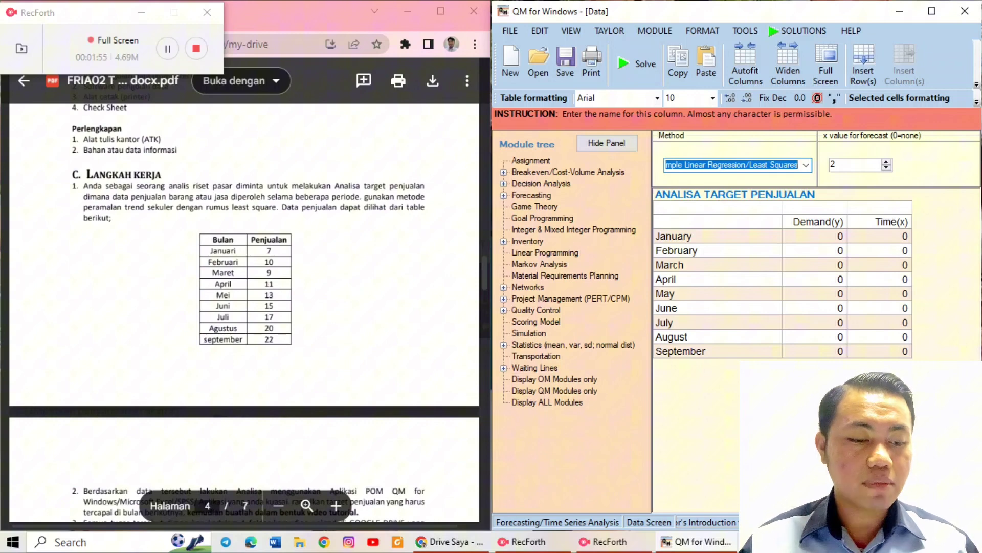
Enter the Demand(y) values for January to April: 7, 10, 9 and 11
left_click(814, 236)
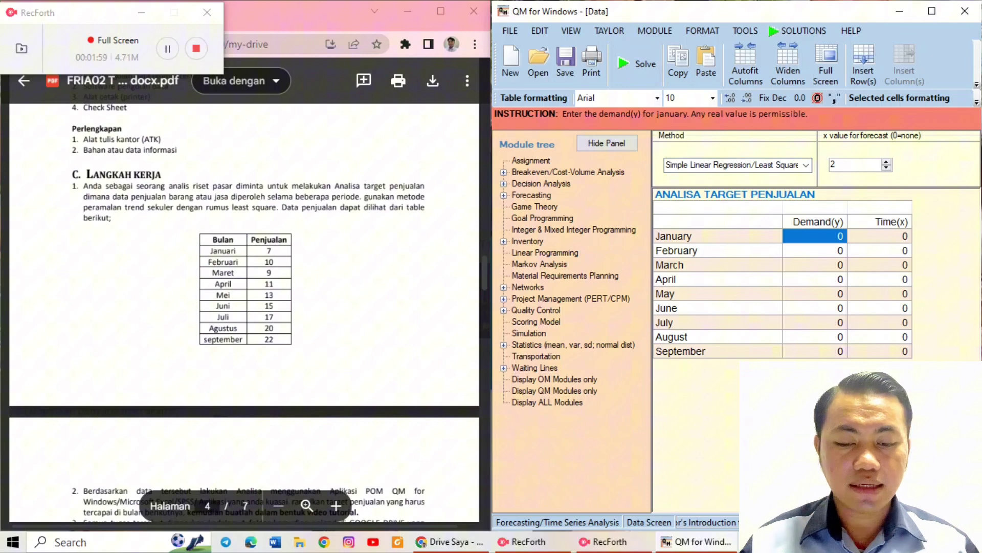
type("7")
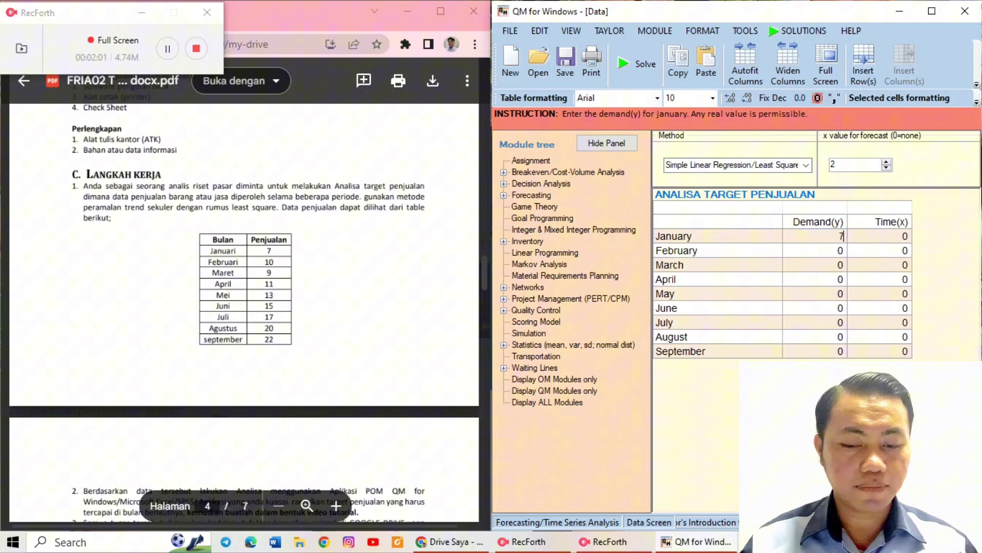
key("Return")
type("10")
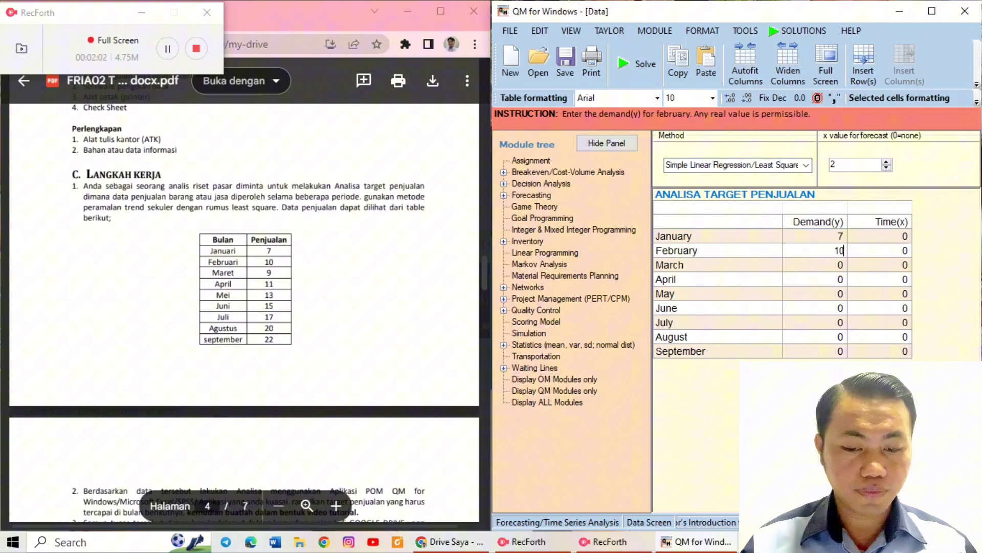
key("Return")
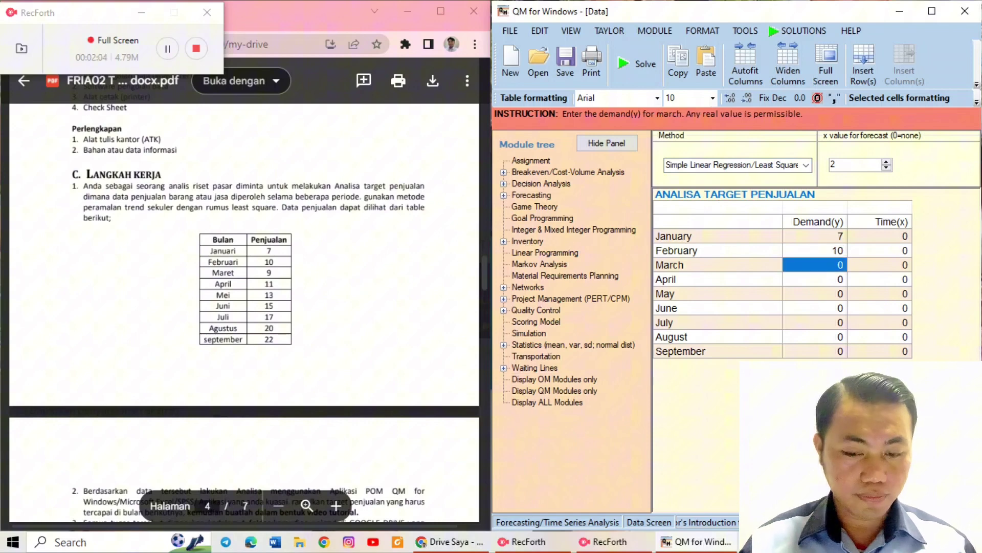
type("9")
key("Return")
type("11")
key("Return")
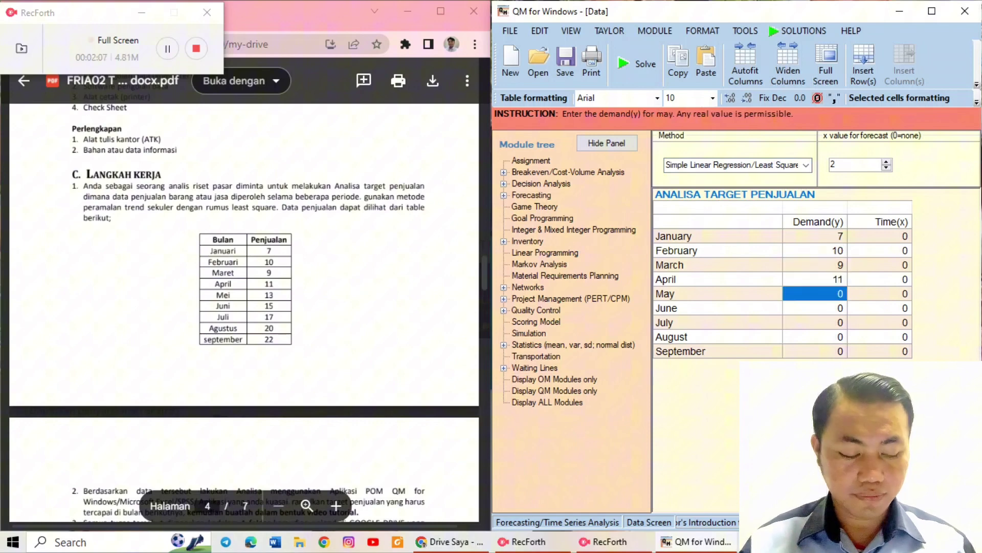
Fill in Demand(y) for May to September with 13, 15, 17, 20 and 22
type("13")
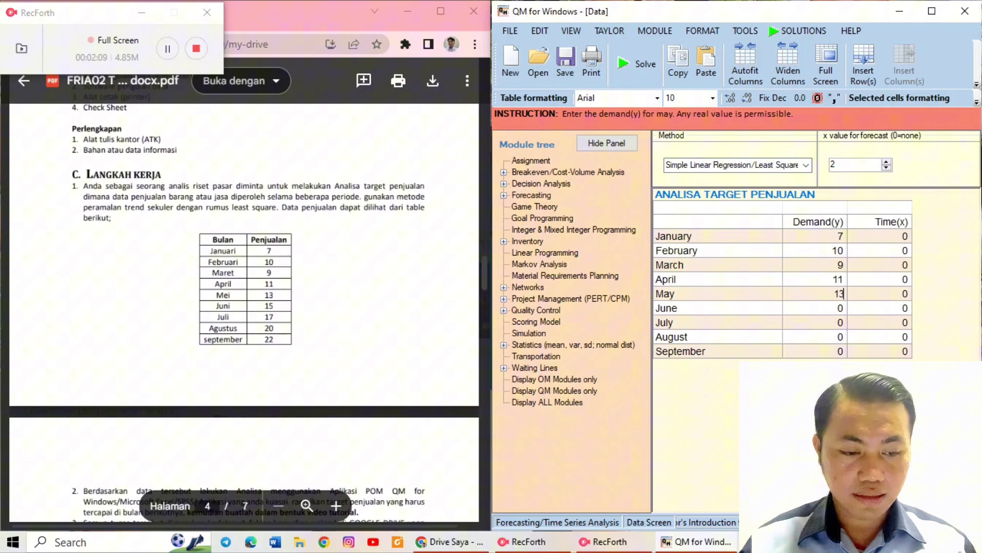
key("Return")
type("1")
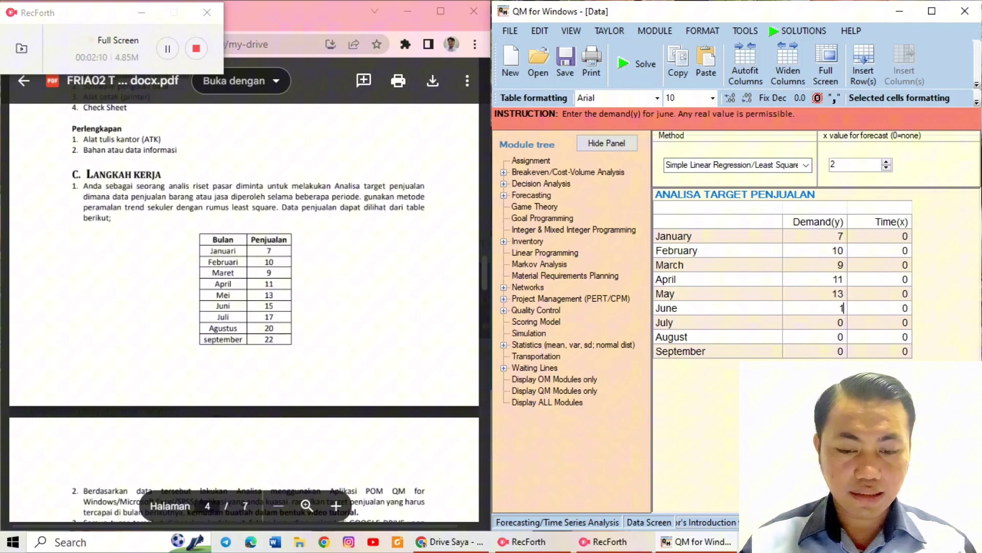
type("5")
key("Return")
type("17")
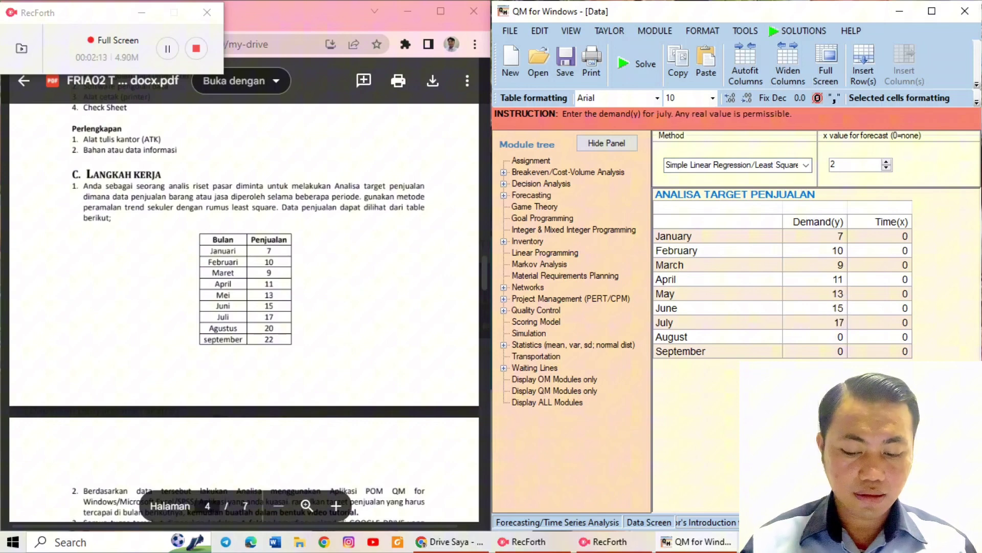
key("Return")
type("20")
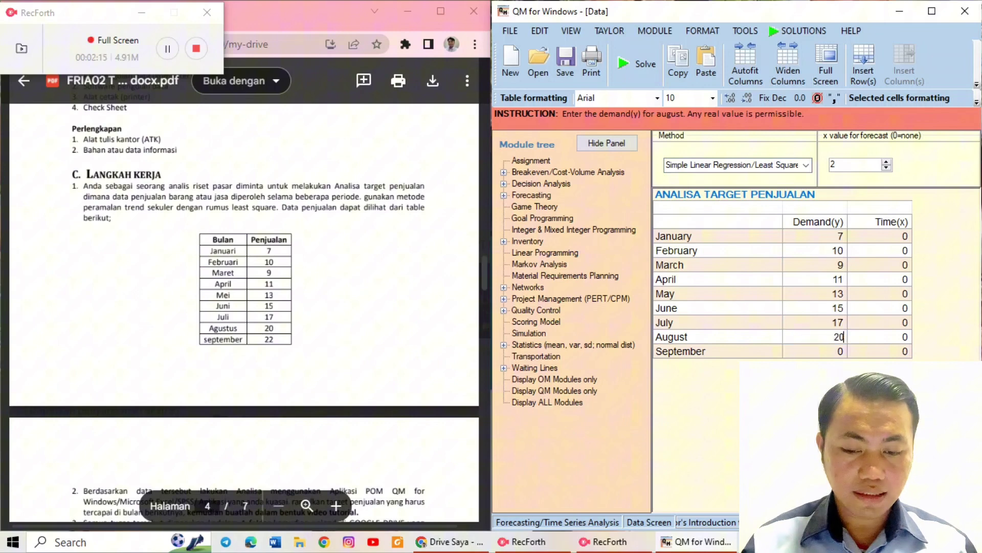
key("Return")
type("22")
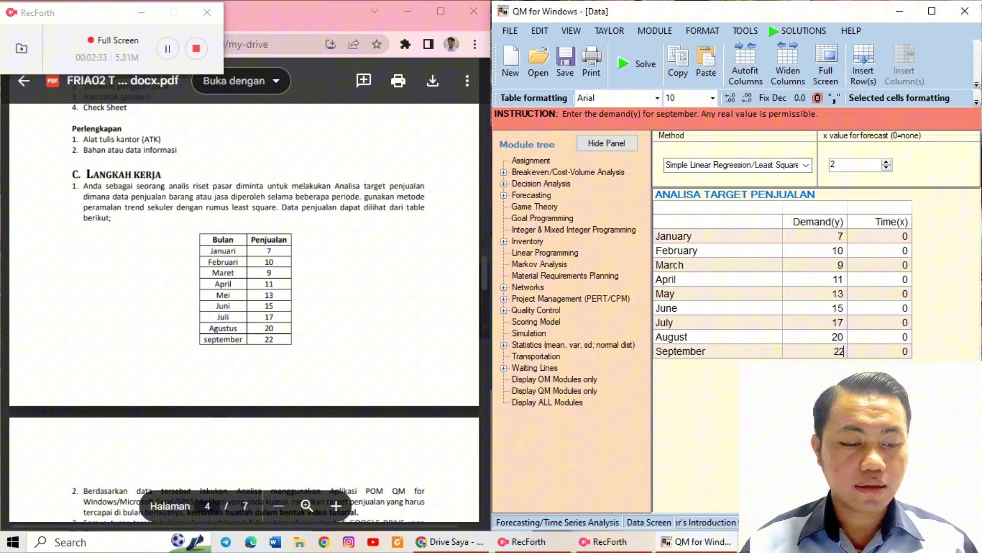
Enter the Time(x) values 1, 2, 3 and 4 for June through September
left_click(880, 293)
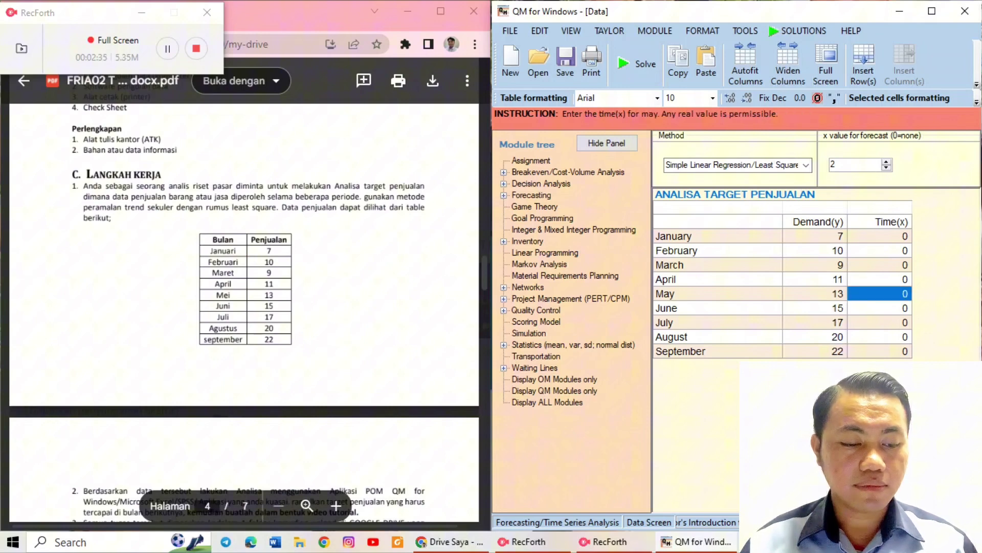
left_click(880, 307)
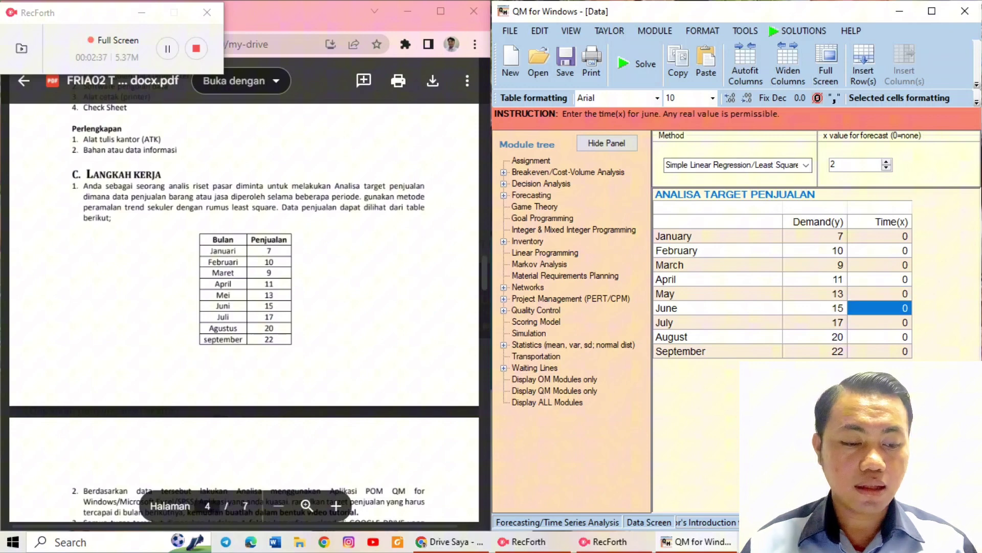
type("1")
key("Return")
type("2")
key("Return")
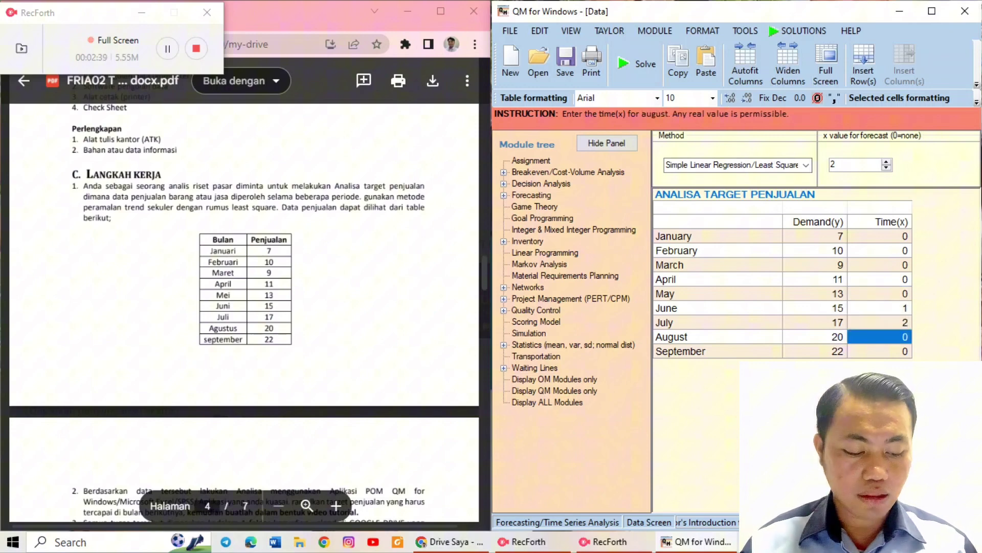
type("3")
key("Return")
type("4")
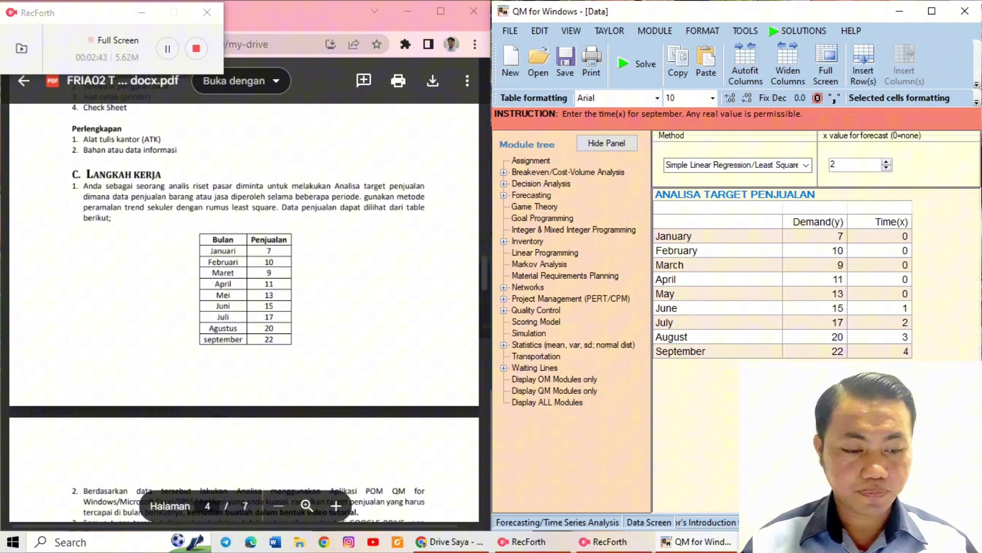
Set Time(x) to -1 for April, -2 for March, -3 for February and -4 for January
left_click(880, 279)
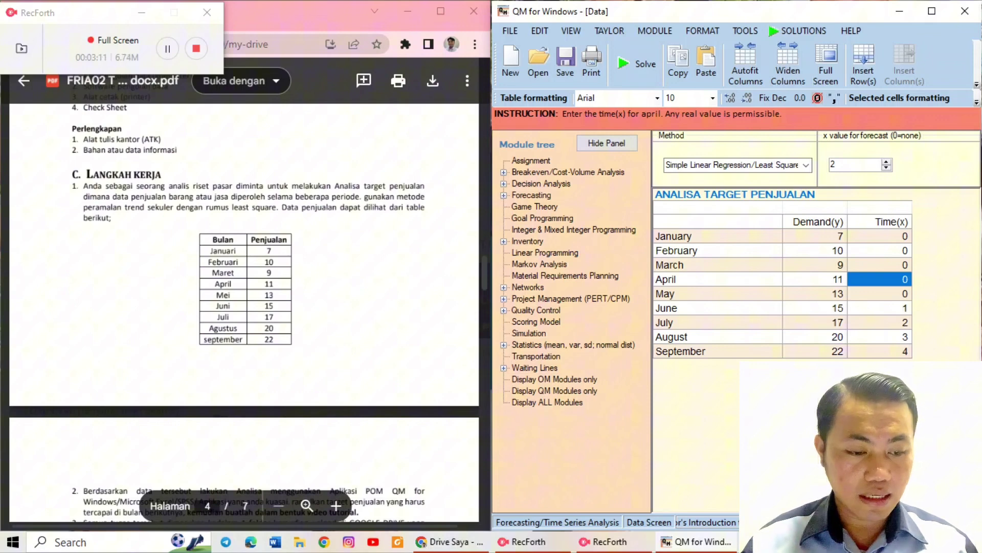
type("-1")
key("Up")
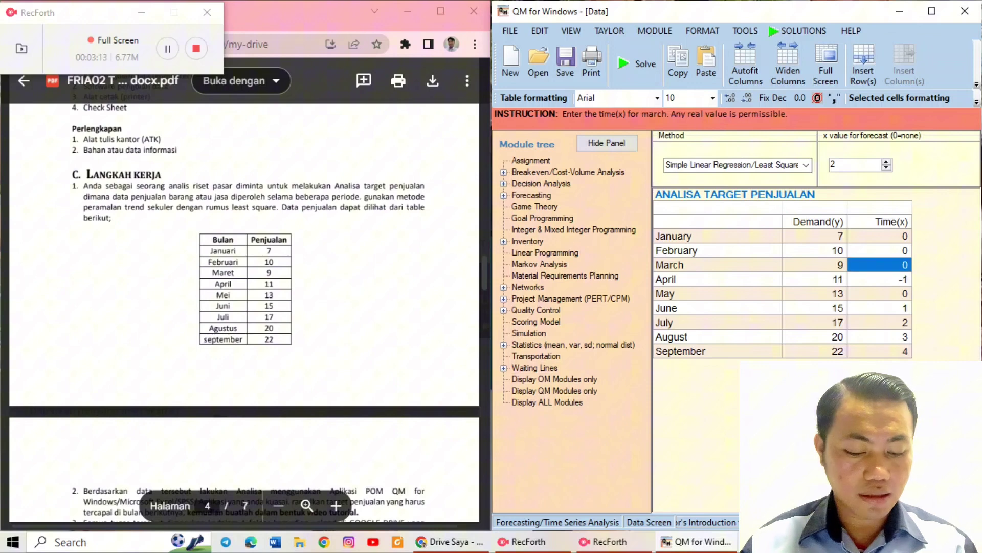
type("-2")
key("Up")
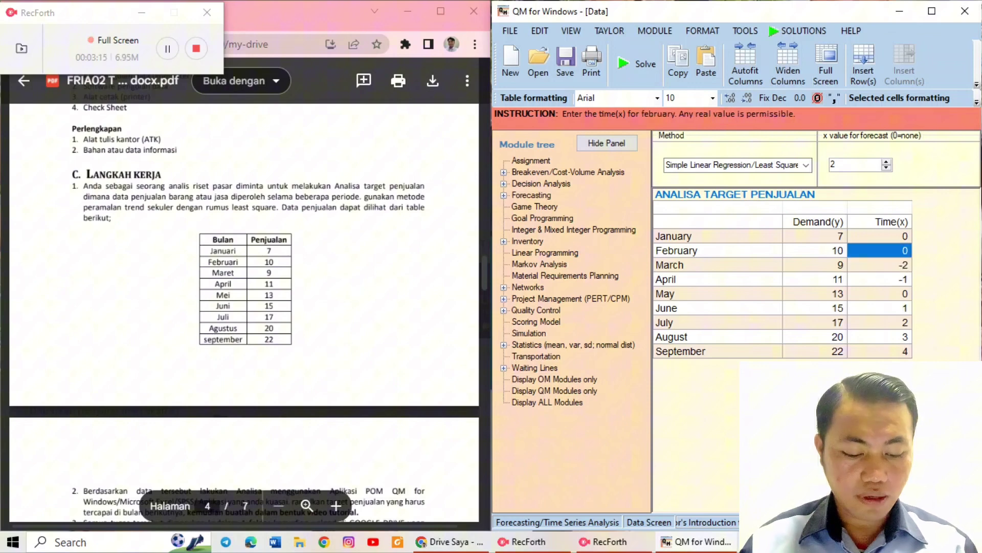
type("-3")
key("Up")
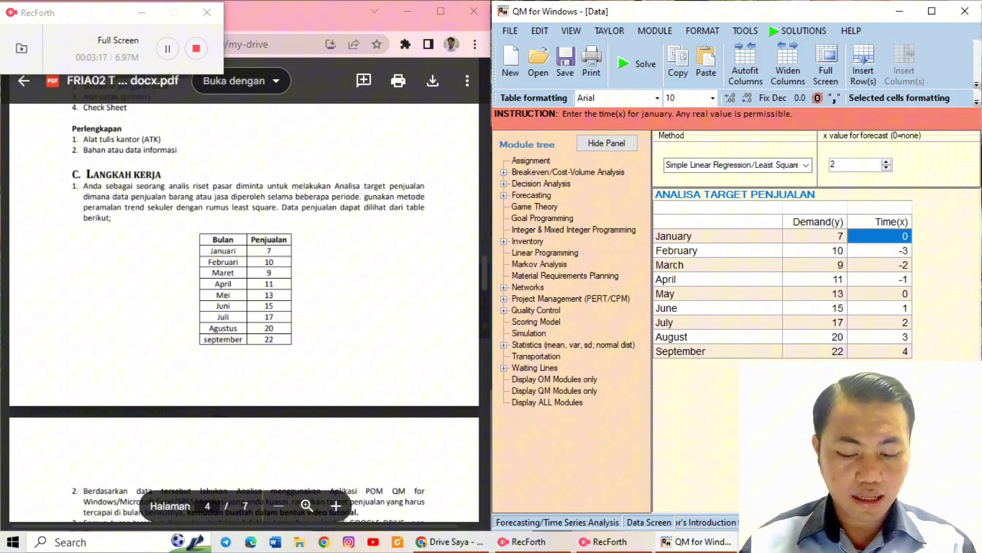
type("-4")
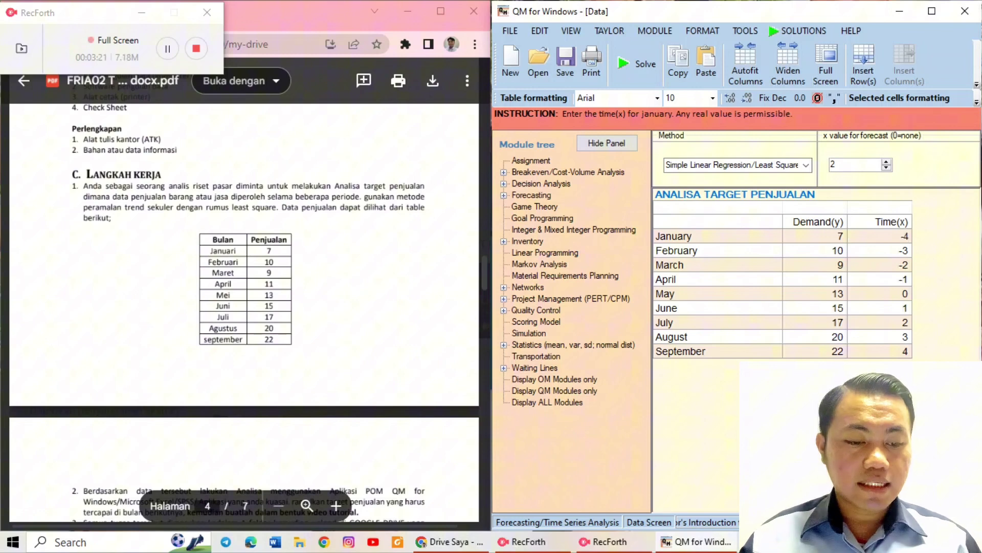
Solve the sales target forecast and maximize the program window to show the full results table
left_click(640, 66)
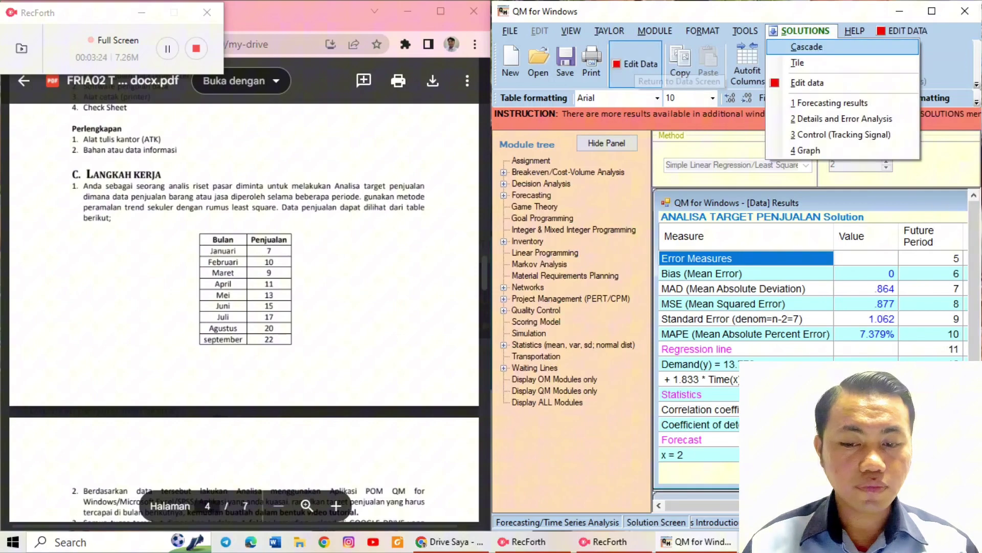
key("Escape")
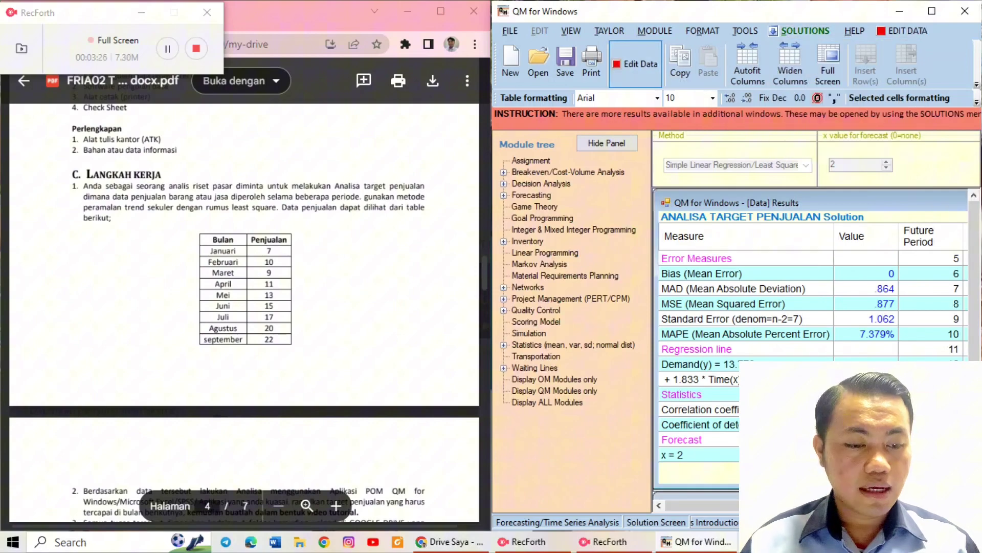
key("super+Up")
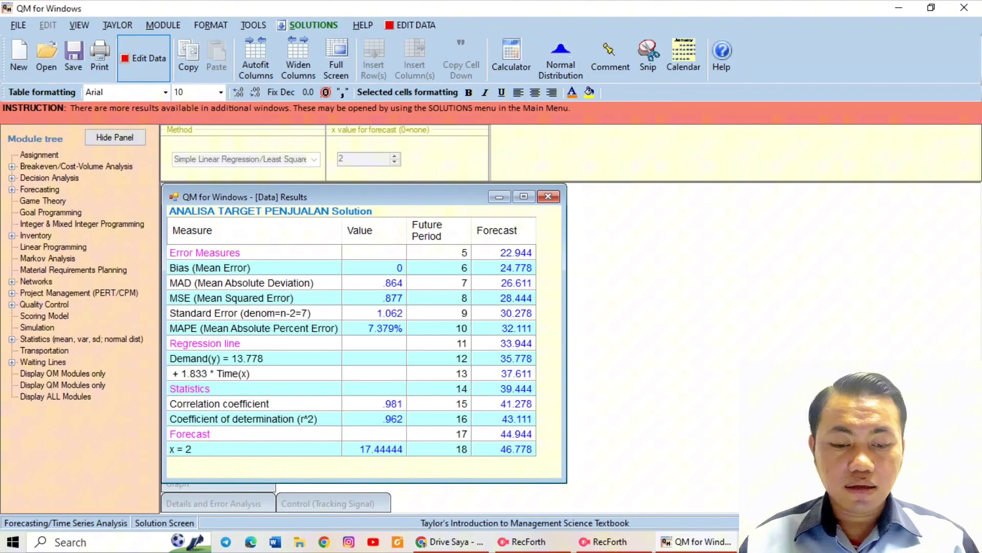
Display the Details and Error Analysis of the solution and maximize its window
left_click(310, 25)
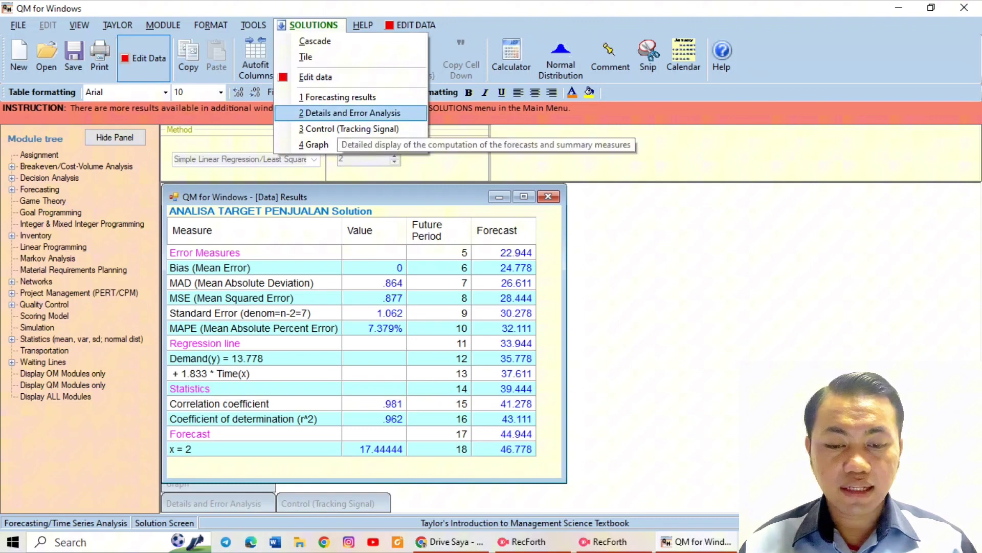
left_click(339, 113)
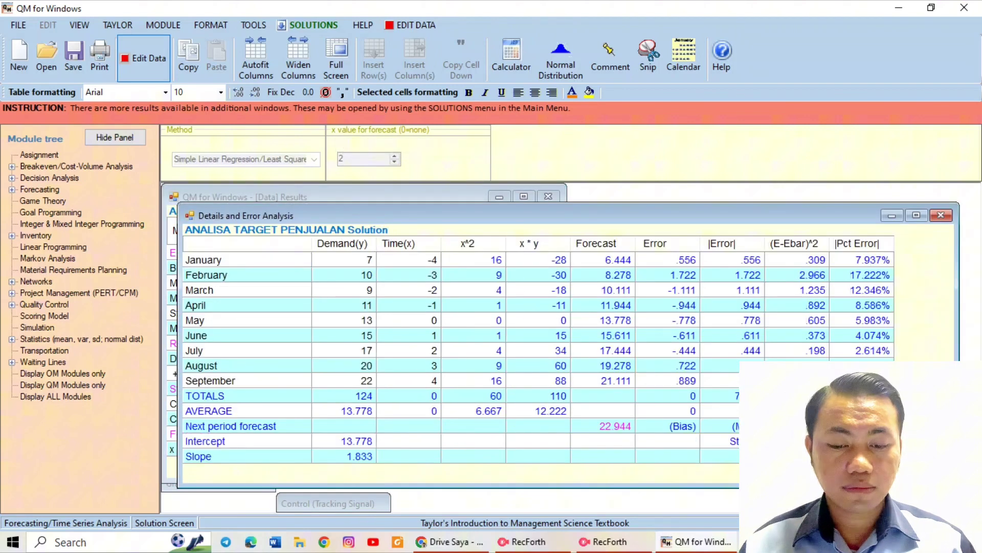
left_click(917, 215)
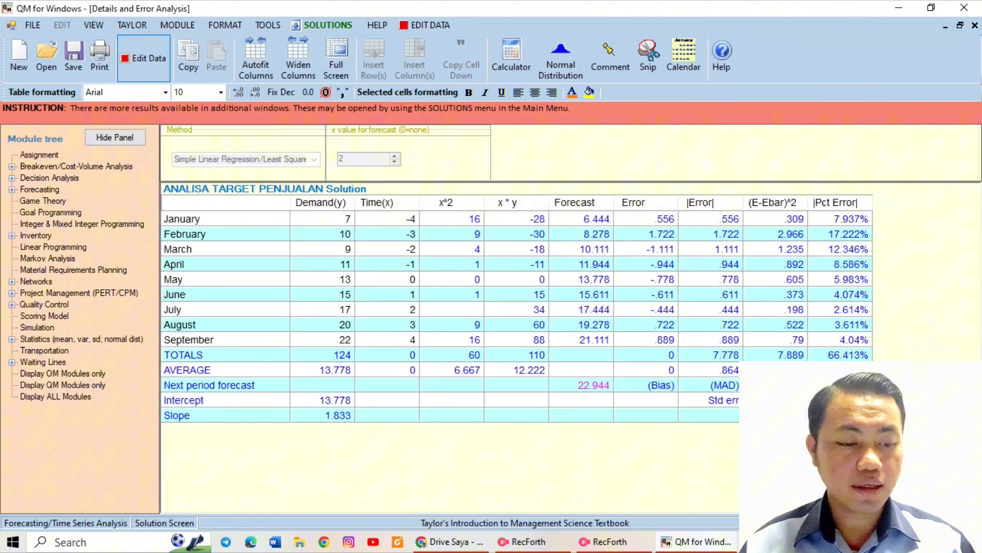